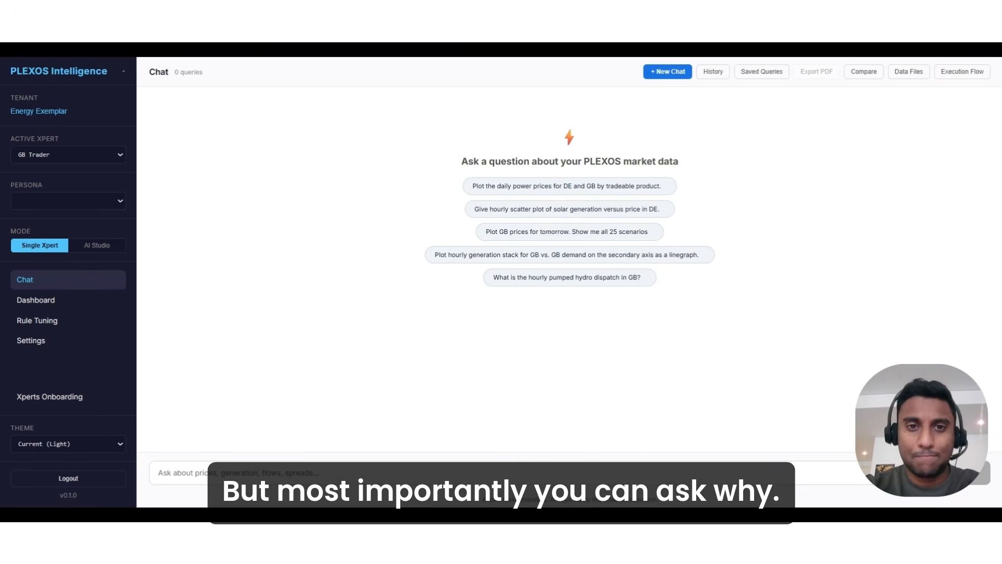
# Submit the chat query "Plot GB prices for the next two weeks. Show all 25 scenarios"
pyautogui.click(158, 473)
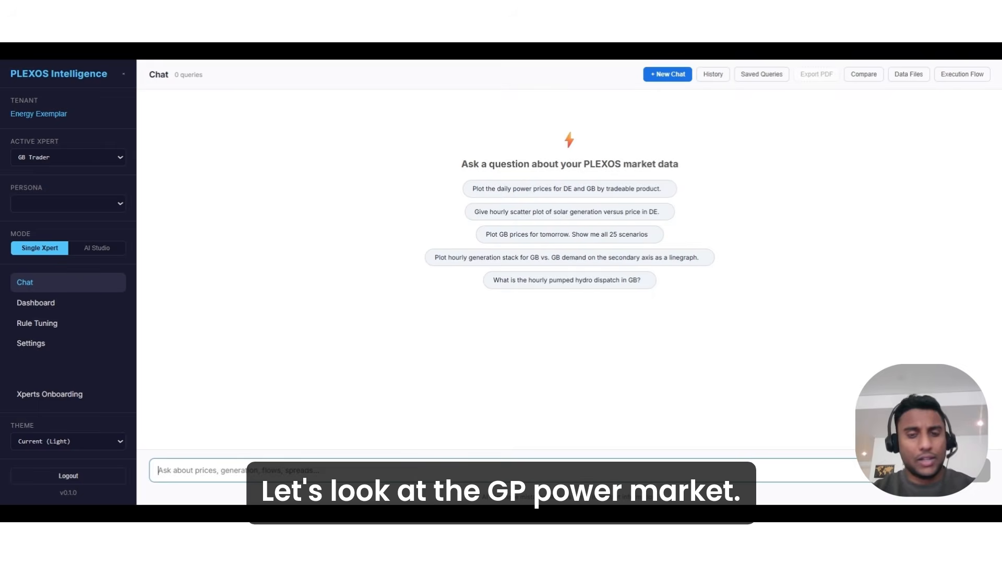
pyautogui.write('Pl')
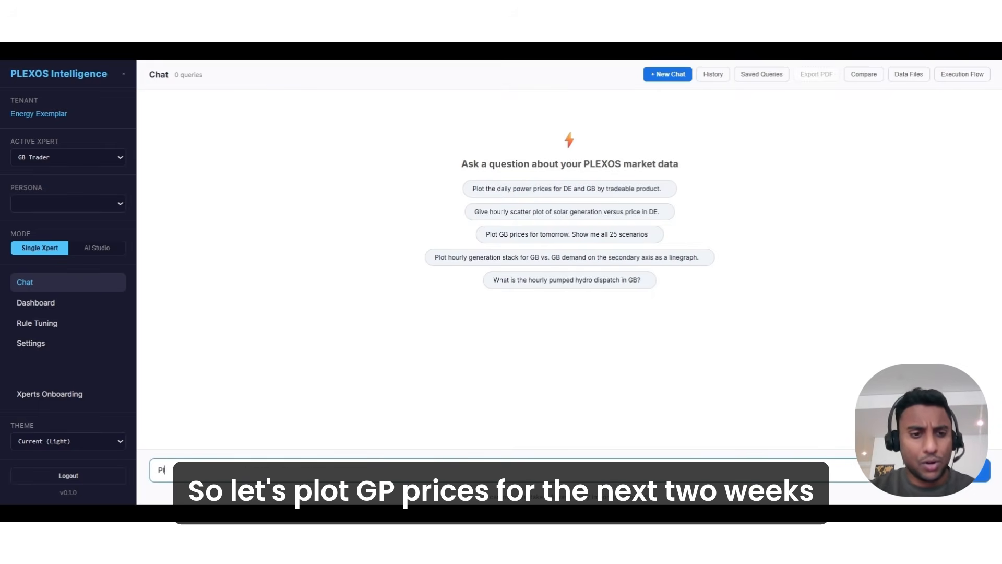
pyautogui.write('ot GB prices for t')
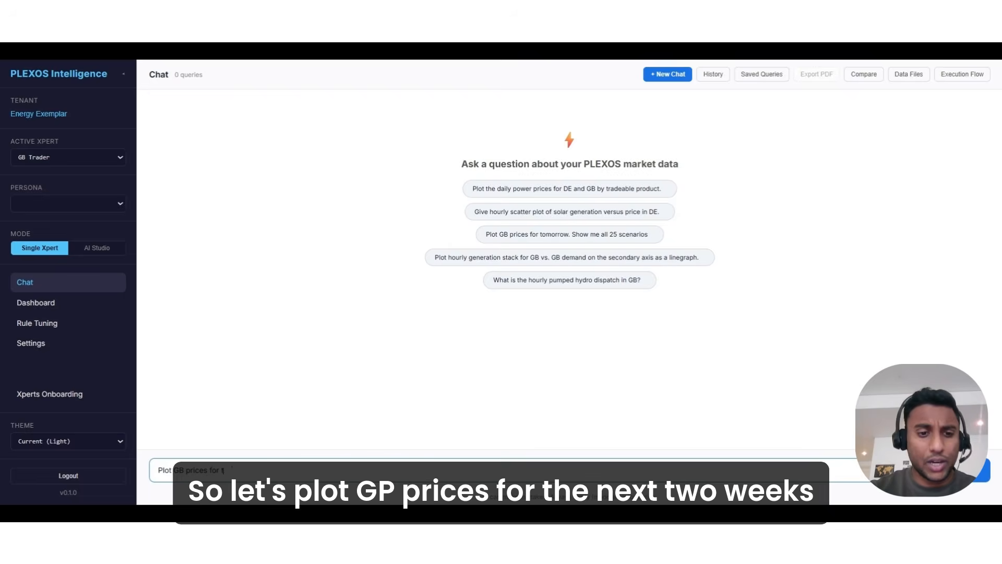
pyautogui.write('he next two weeks. Sho')
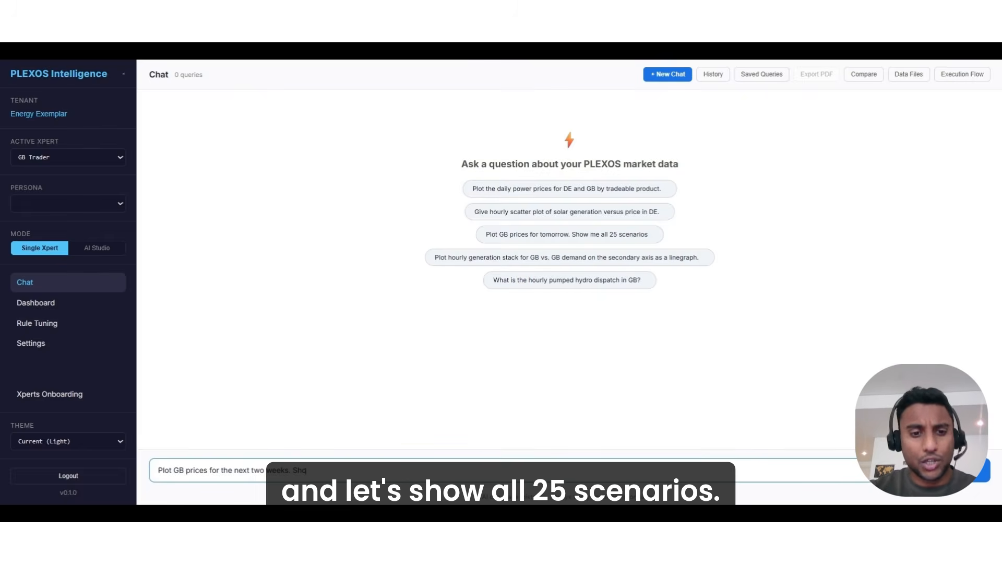
pyautogui.write('w all 25 scenarios')
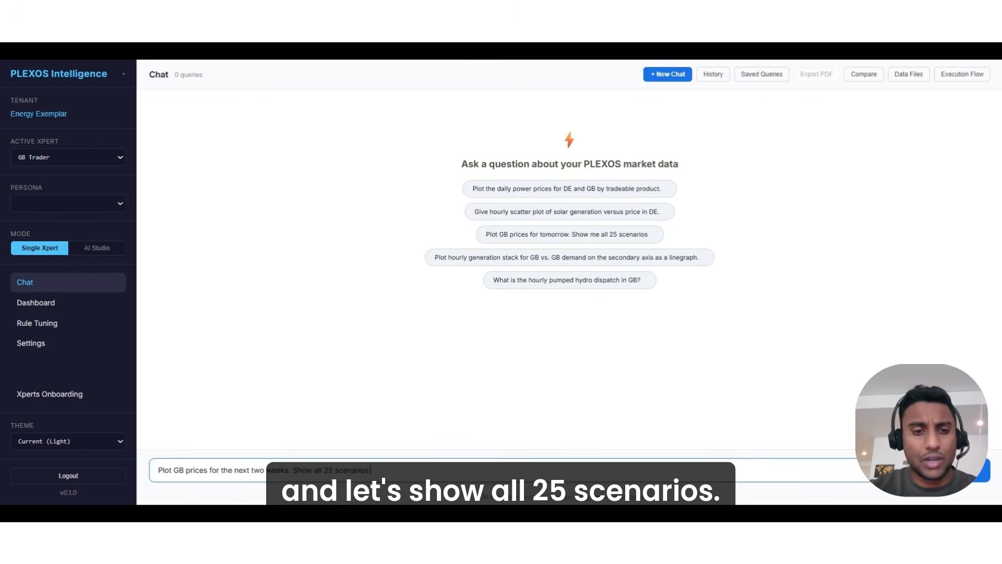
pyautogui.press('Return')
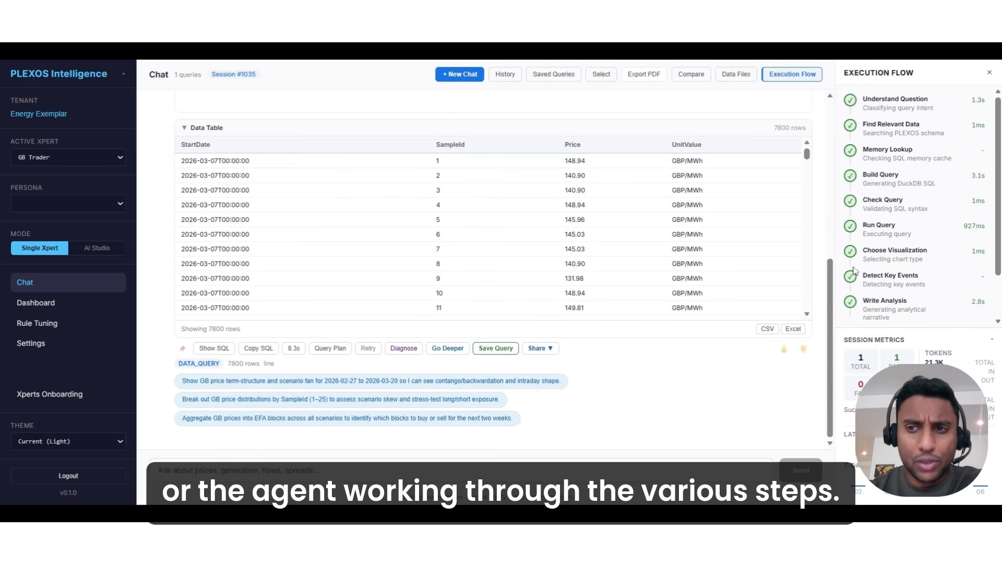
# Examine the GB price line chart for all 25 scenarios in its enlarged view and close that view
pyautogui.scroll(6, 721, 389)
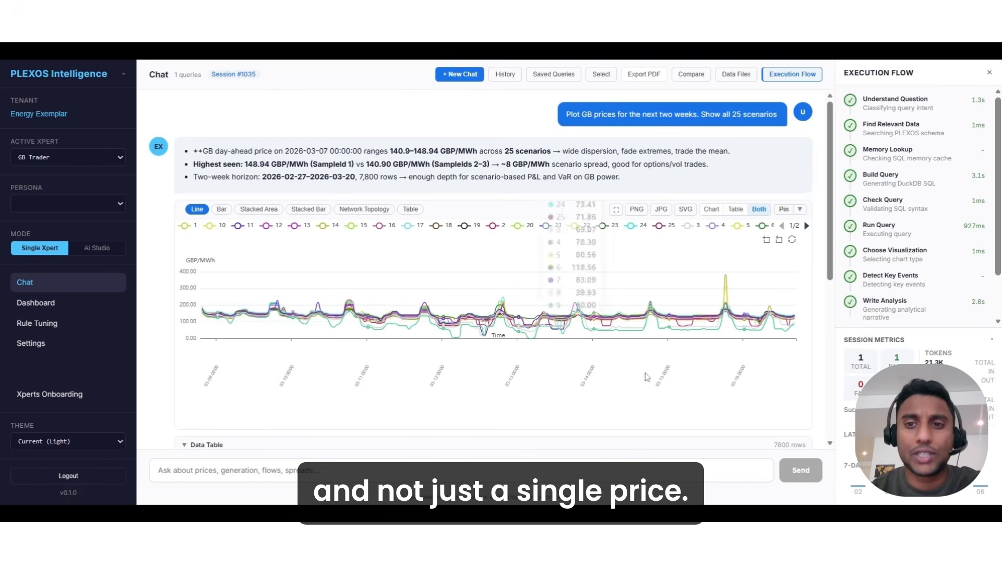
pyautogui.click(617, 210)
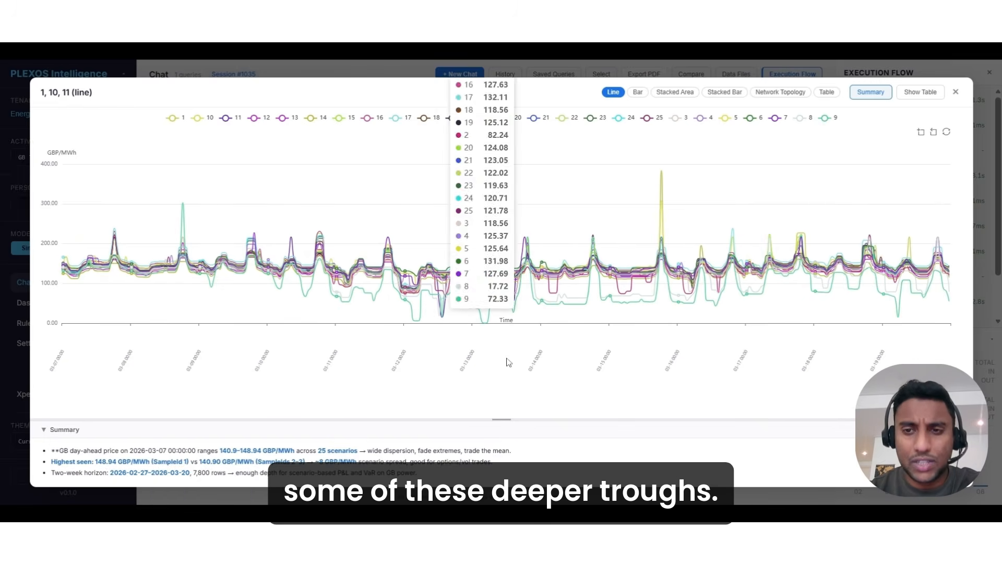
pyautogui.click(956, 93)
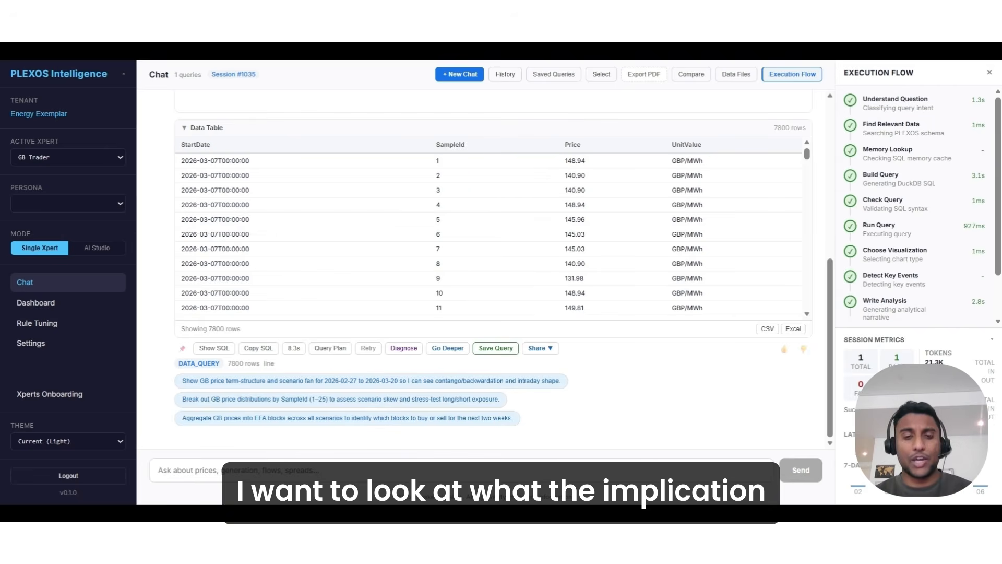
# Submit the chat query "Can you explain what each scenario in this model means"
pyautogui.click(159, 470)
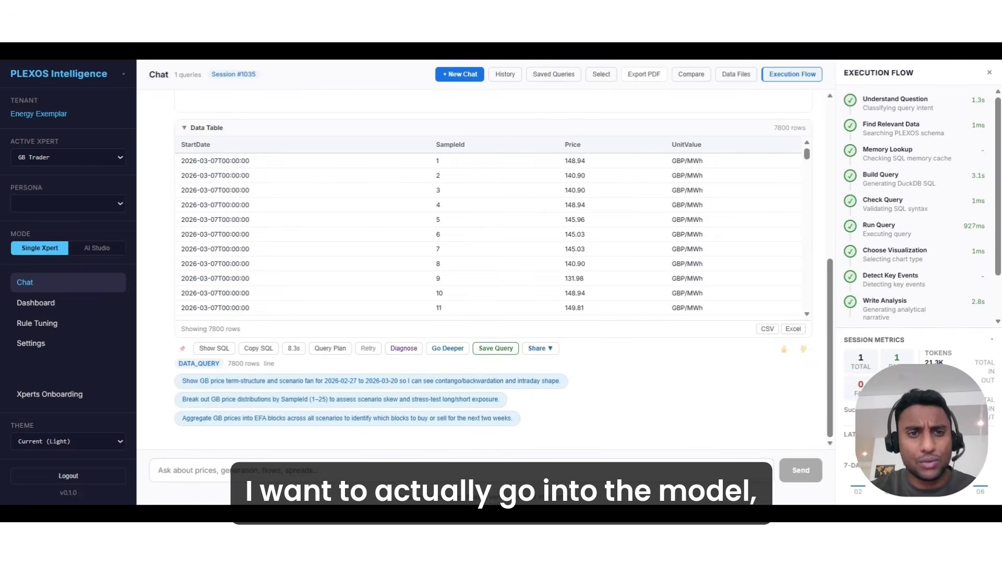
pyautogui.click(159, 470)
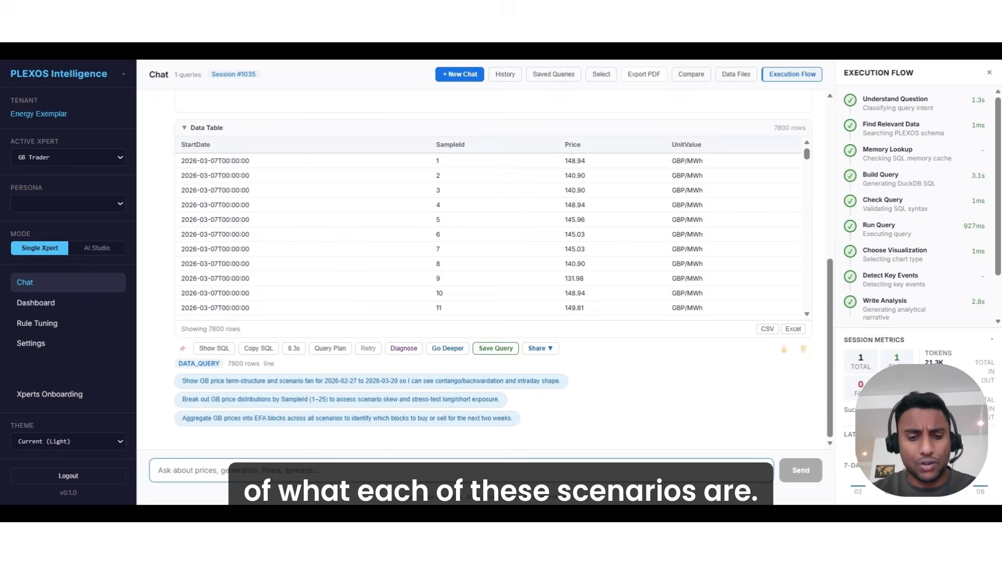
pyautogui.write('Can you explain what each scenario in this model means')
pyautogui.press('Return')
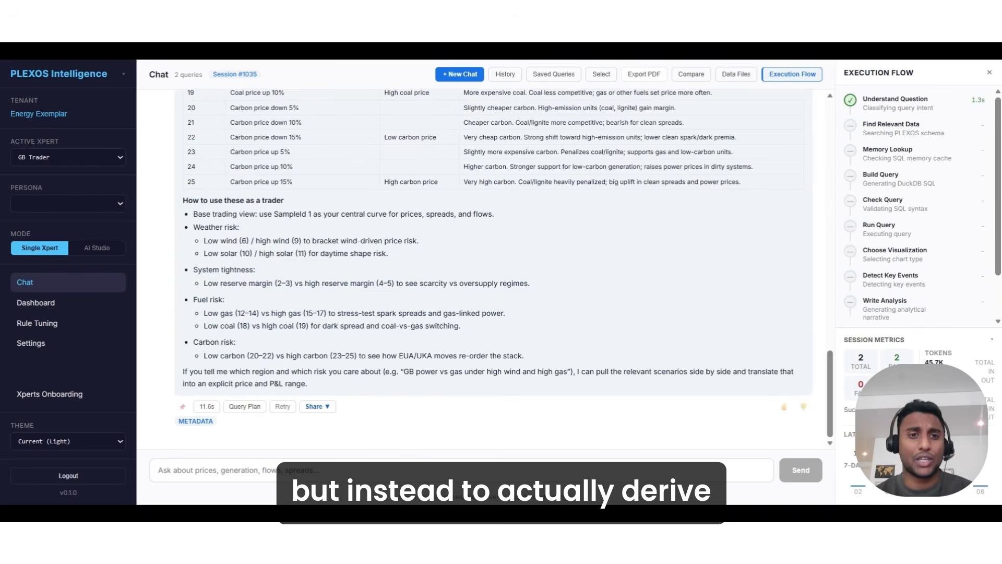
# Review the base case and the 90th percentile wind generation scenario with its trading interpretation in the scenario list
pyautogui.scroll(6, 605, 234)
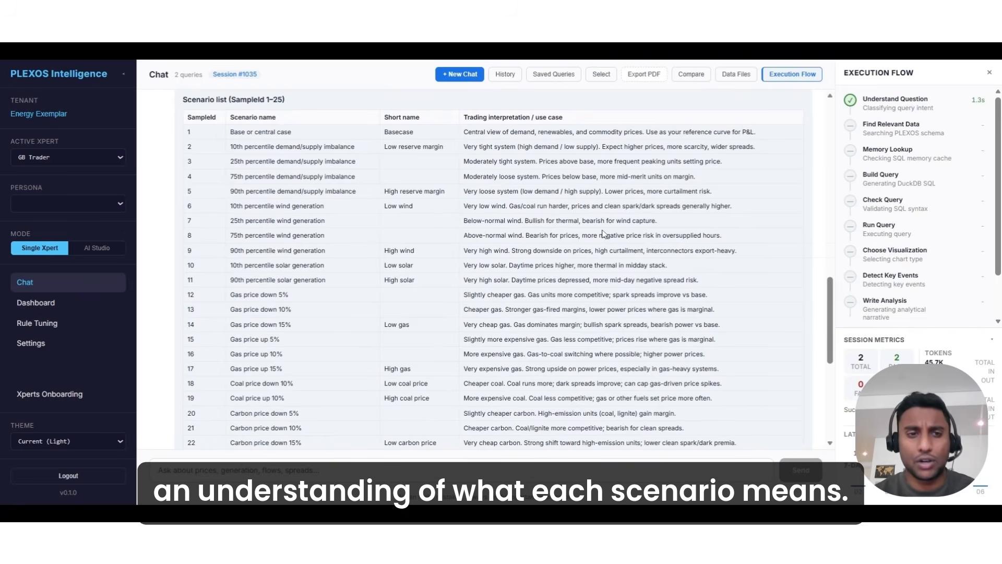
pyautogui.scroll(-1, 335, 133)
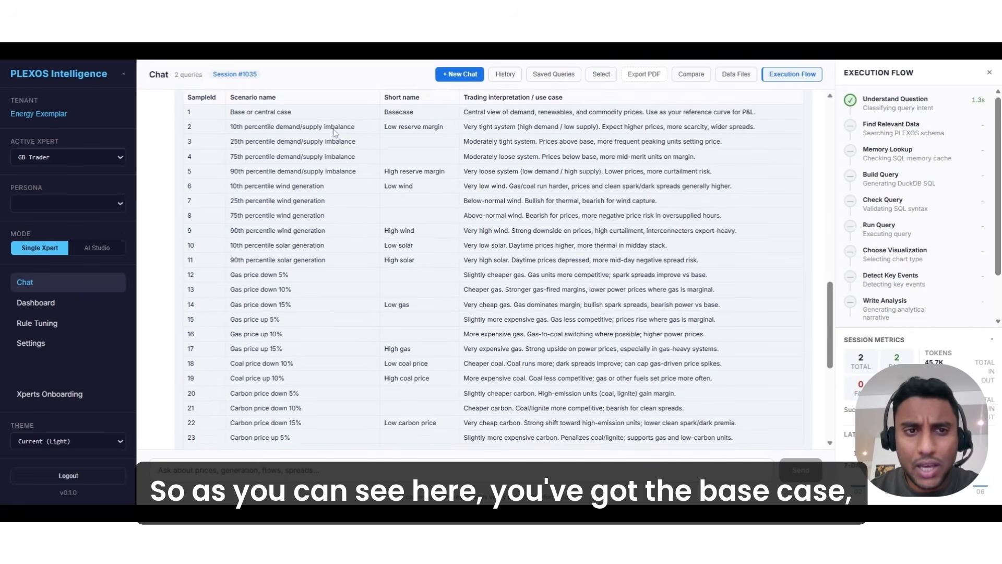
pyautogui.moveTo(230, 111); pyautogui.dragTo(303, 114)
pyautogui.click(255, 170)
pyautogui.scroll(-1, 255, 170)
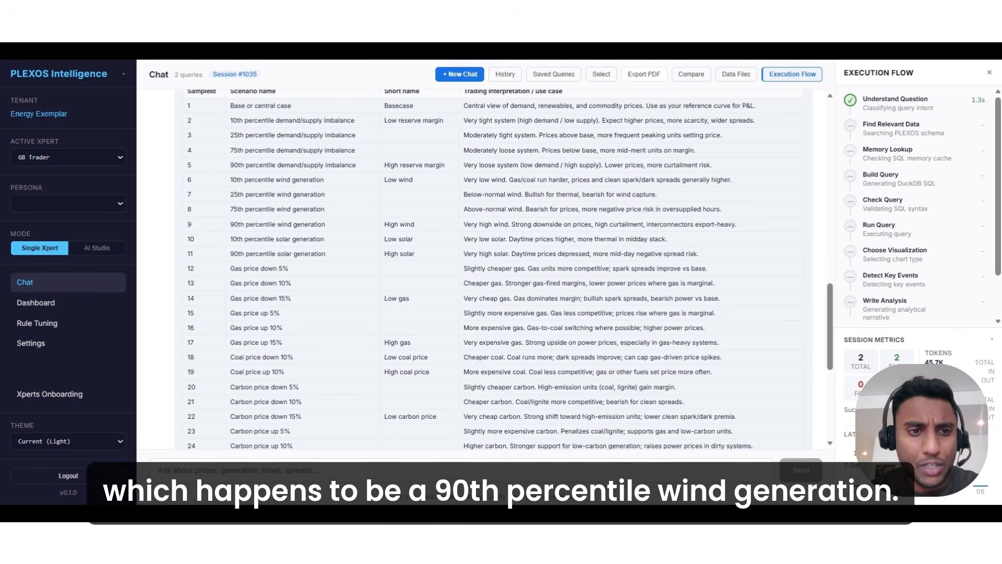
pyautogui.moveTo(230, 224); pyautogui.dragTo(337, 232)
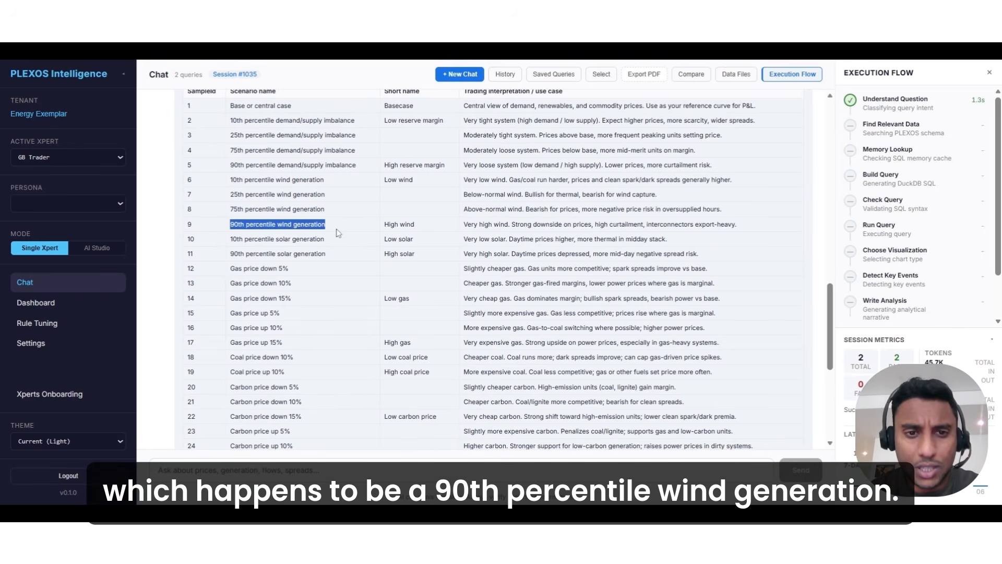
pyautogui.click(497, 249)
pyautogui.moveTo(467, 224); pyautogui.dragTo(516, 225)
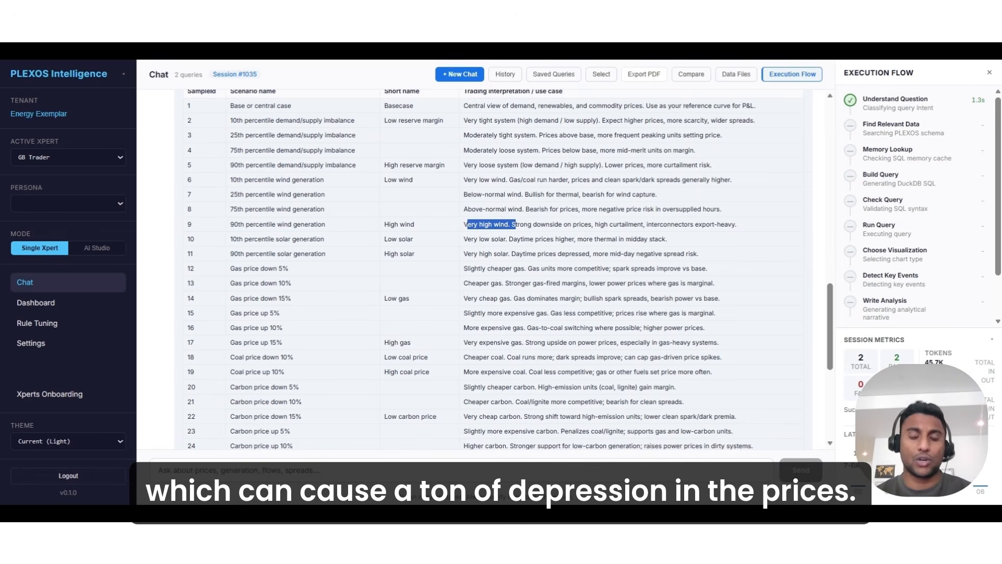
# Review the high gas scenario (gas price up 15%) in the scenario list and the trader guidance below it
pyautogui.scroll(-1, 496, 269)
pyautogui.scroll(-2, 306, 369)
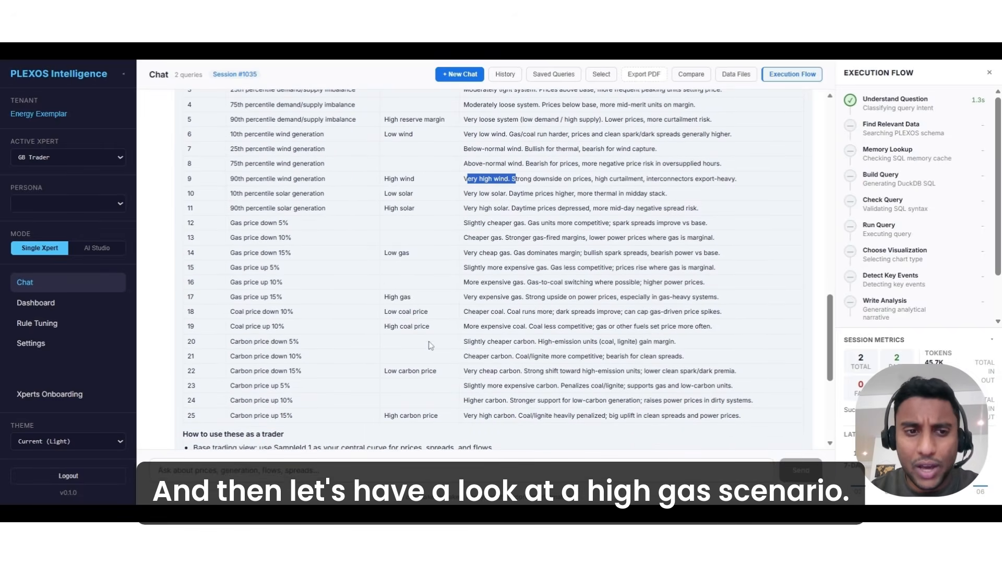
pyautogui.scroll(-1, 431, 345)
pyautogui.moveTo(229, 286); pyautogui.dragTo(304, 296)
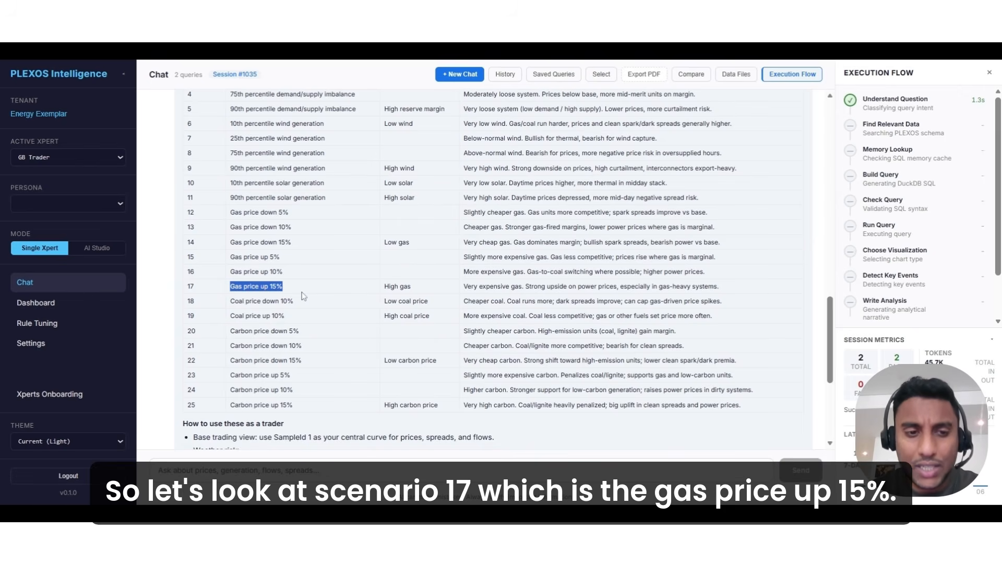
pyautogui.click(296, 296)
pyautogui.scroll(-2, 296, 296)
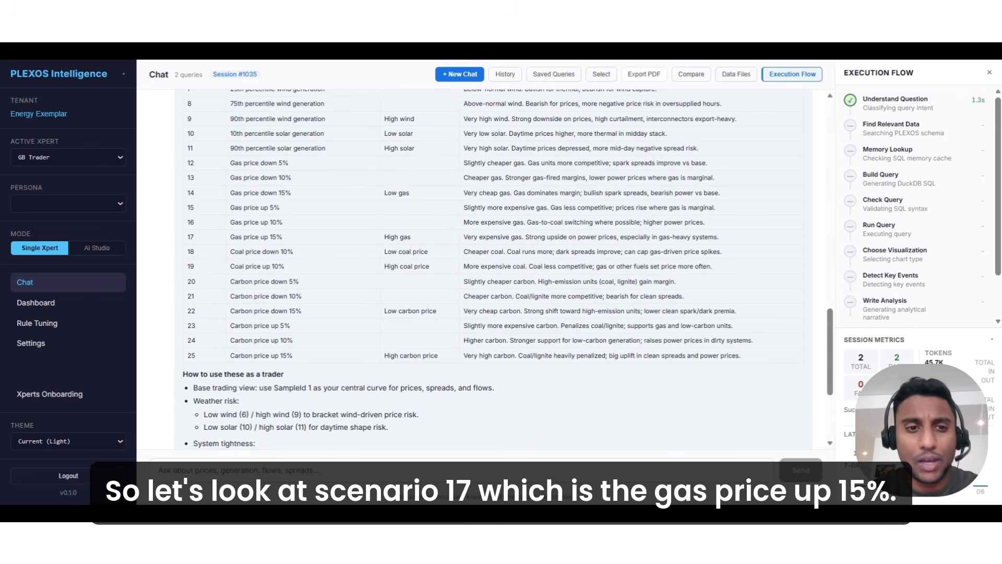
pyautogui.scroll(-1, 493, 269)
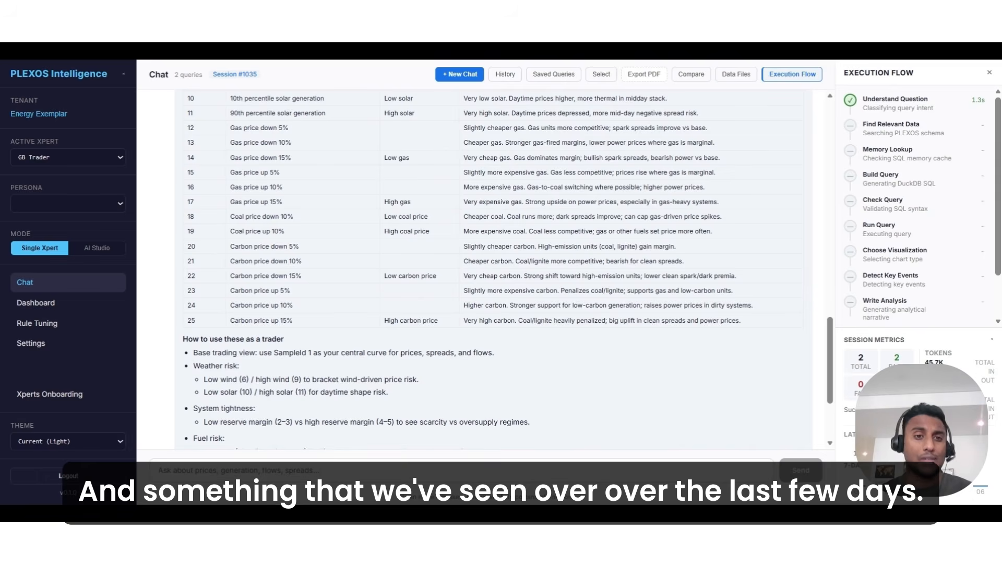
pyautogui.scroll(-4, 493, 269)
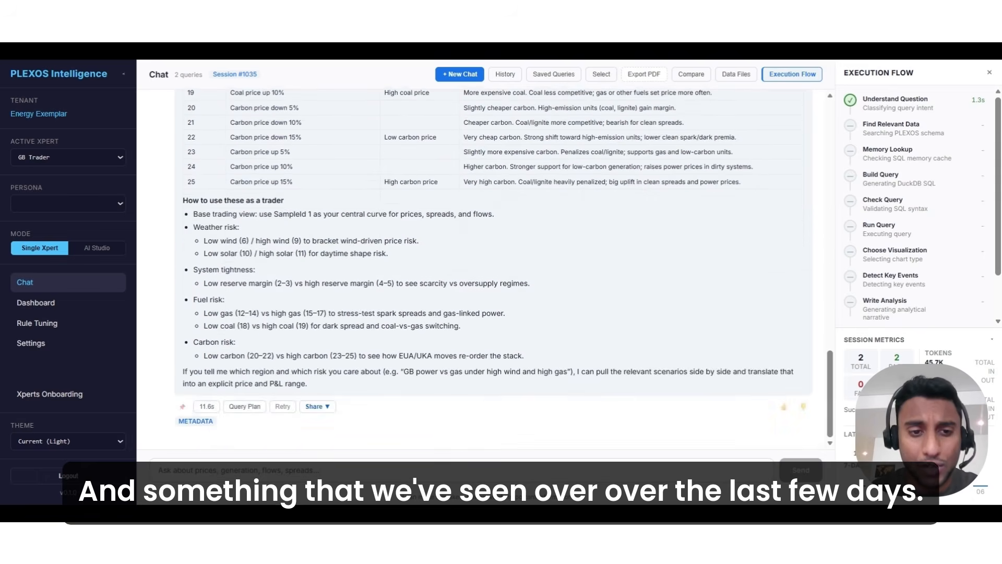
# Submit the chat query "Plot GB prices for scenarios 1, 9 and 17. Hourly"
pyautogui.click(357, 470)
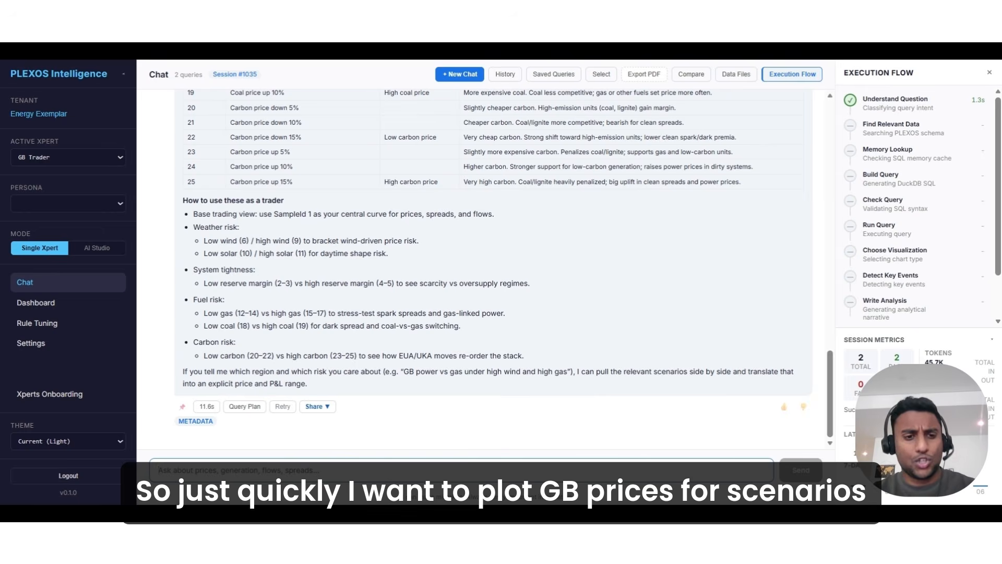
pyautogui.write('Plot GB')
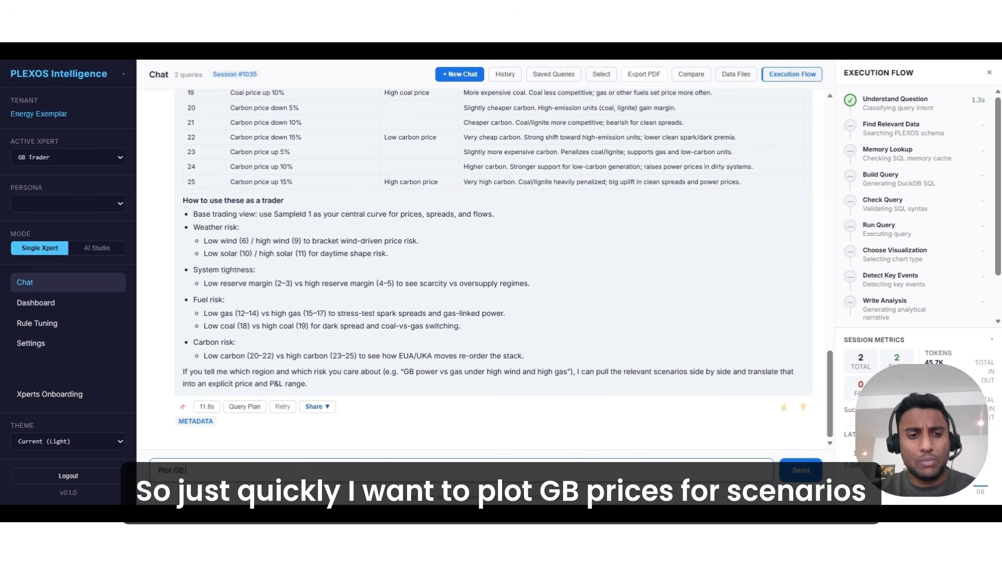
pyautogui.write(' prices for scenarios 1, 9')
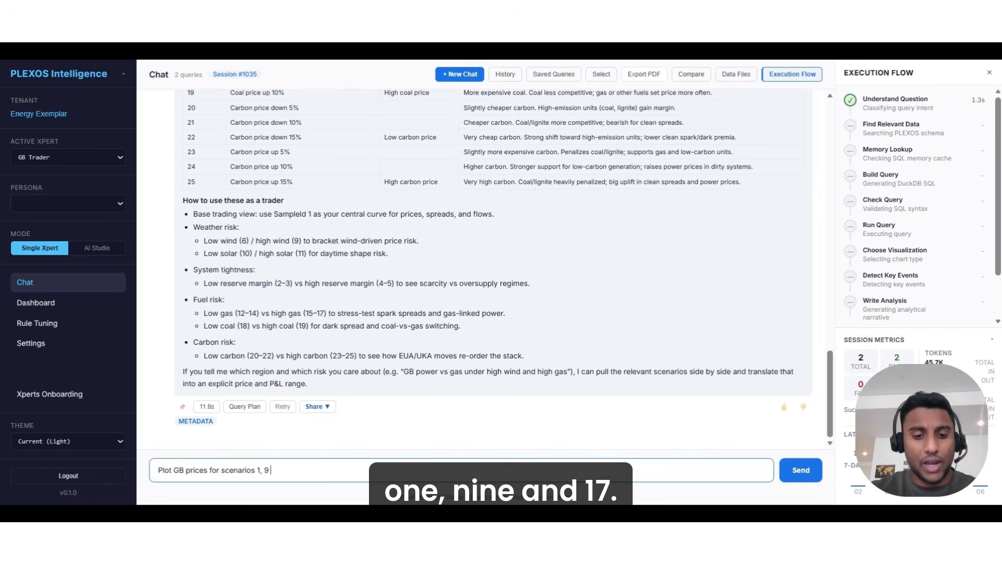
pyautogui.write(' and 17')
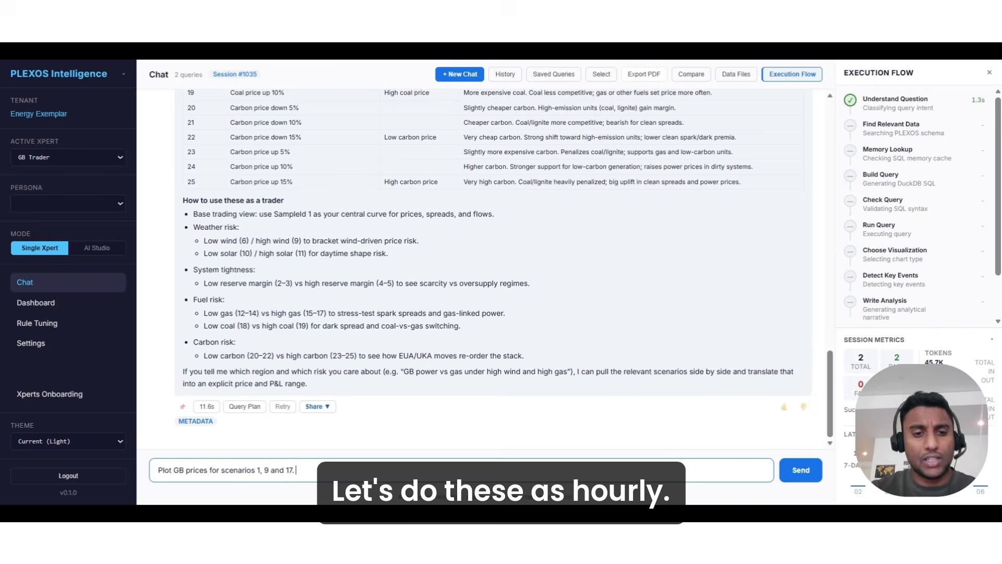
pyautogui.write('. Hourly')
pyautogui.press('Return')
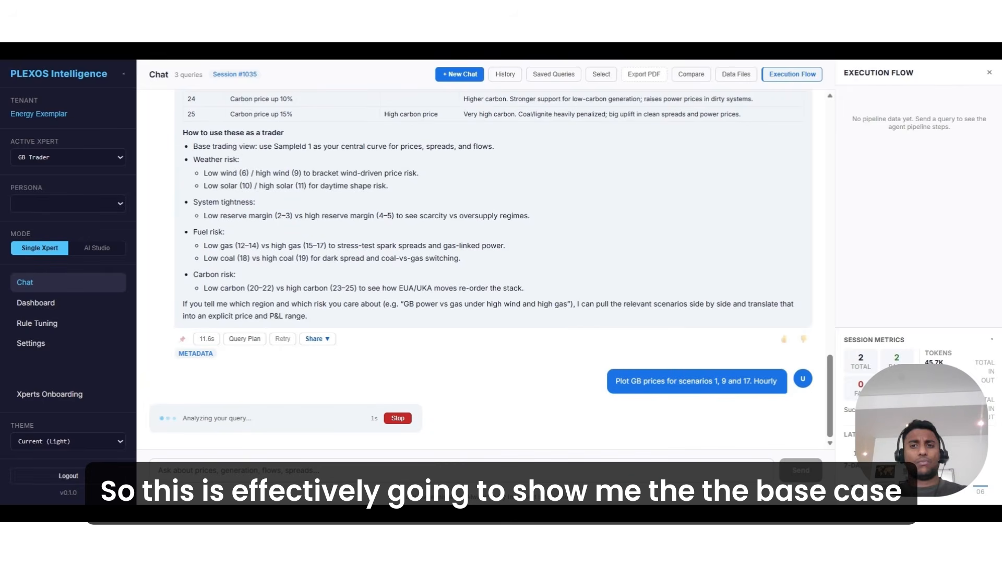
# Examine the hourly GB price chart comparing scenarios 1, 9 and 17
pyautogui.doubleClick(723, 385)
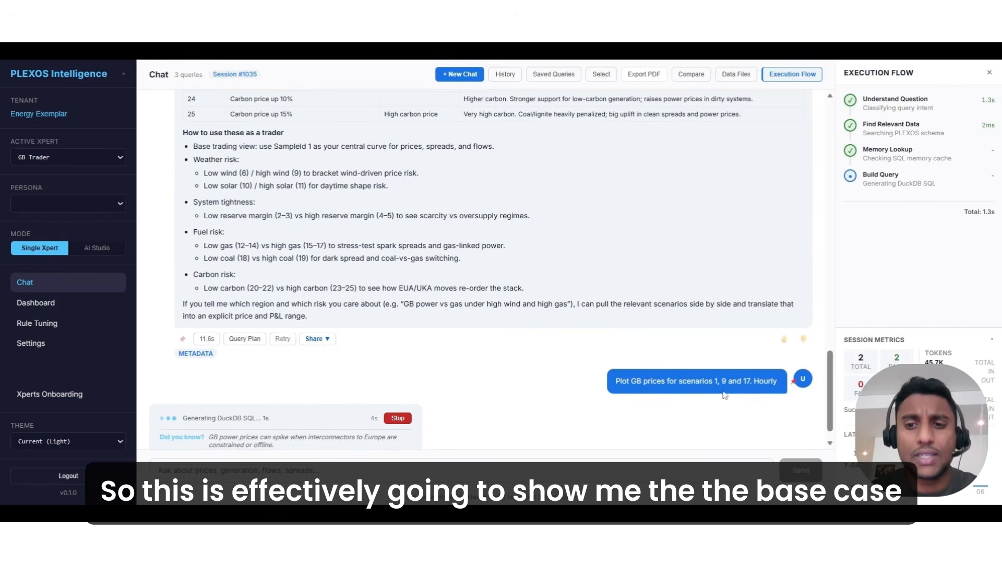
pyautogui.doubleClick(748, 382)
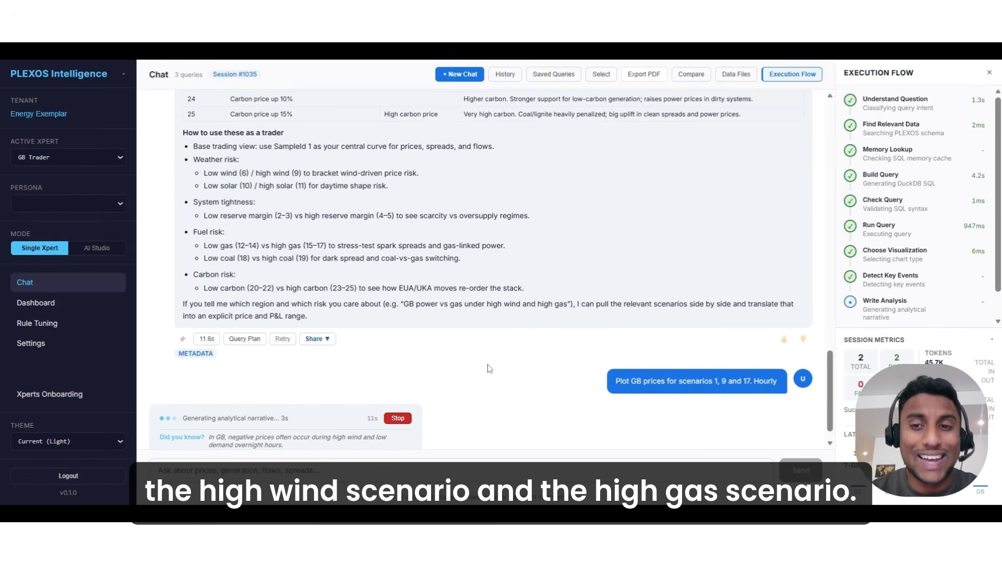
pyautogui.scroll(1, 284, 248)
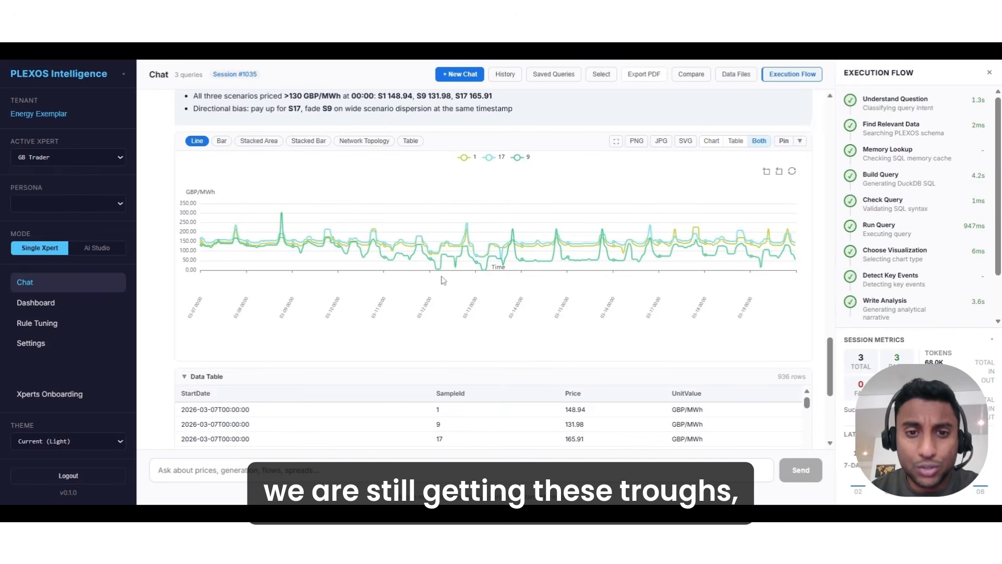
pyautogui.scroll(-1, 464, 198)
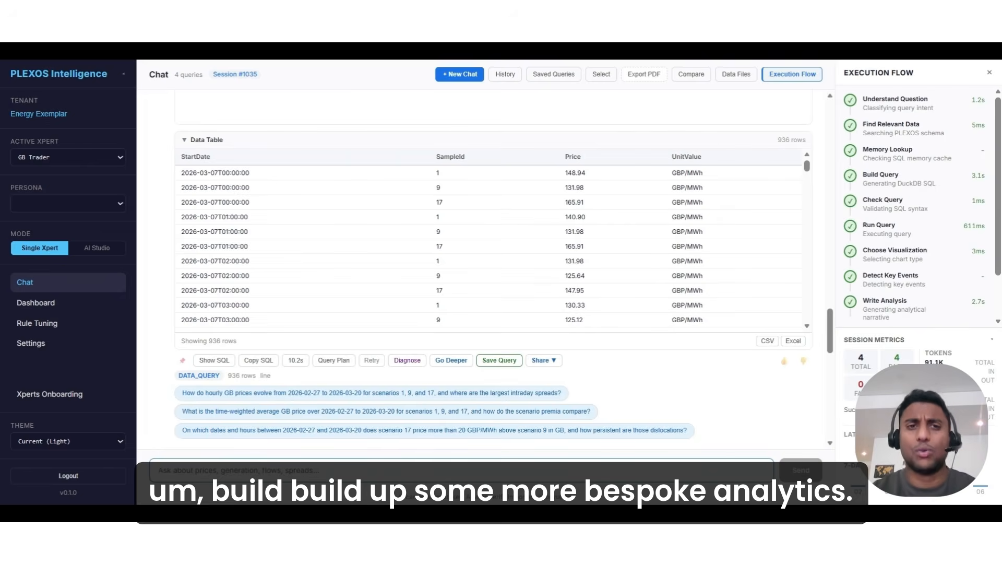
# Submit the chat query "I've got a portfolio of assets. Marchwood, VPI Immingham & Carrington G1. Plot unit-level generation"
pyautogui.write("I've g")
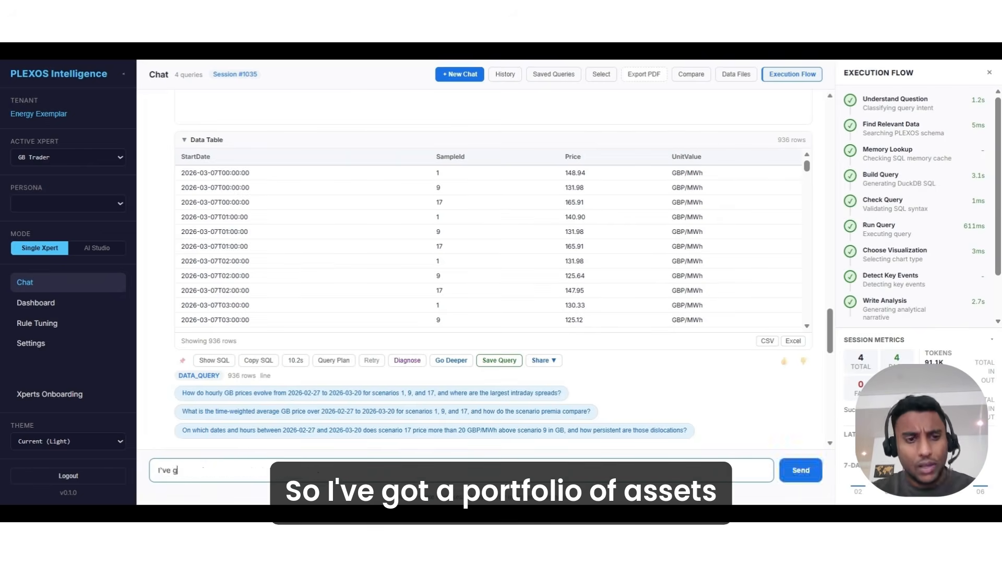
pyautogui.write('ot a portfolio of ')
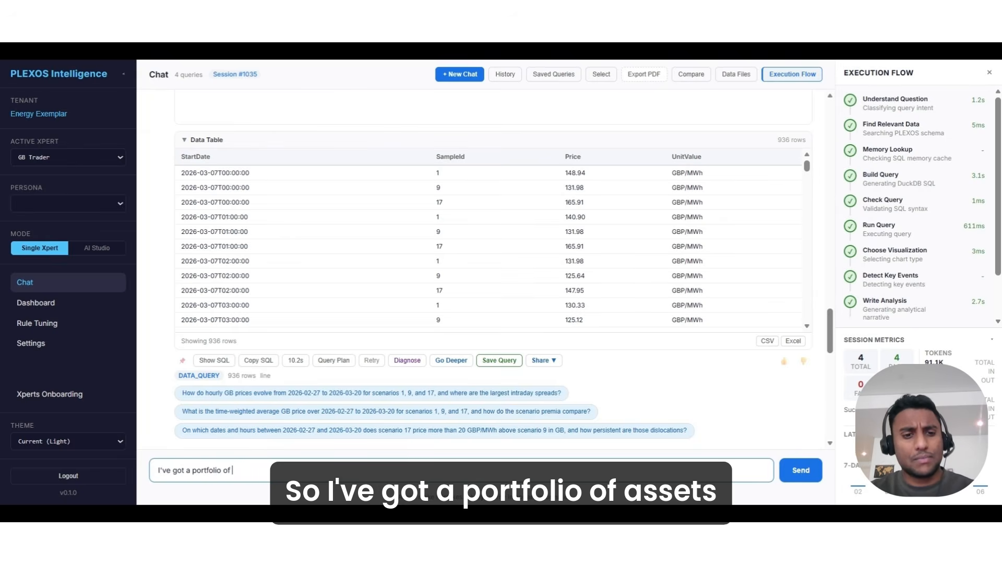
pyautogui.write('assets, Marchwood, VPI')
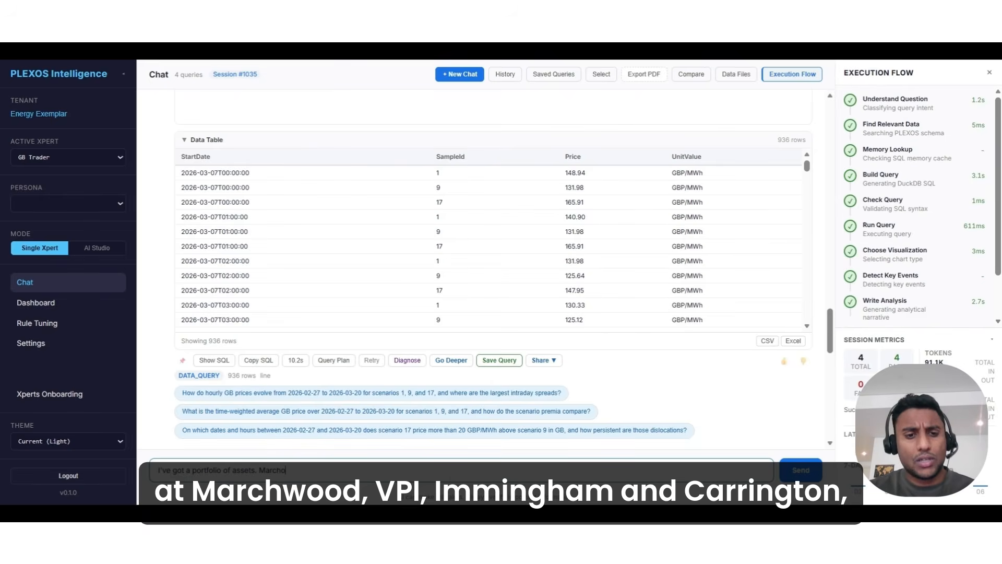
pyautogui.write(' Immingham')
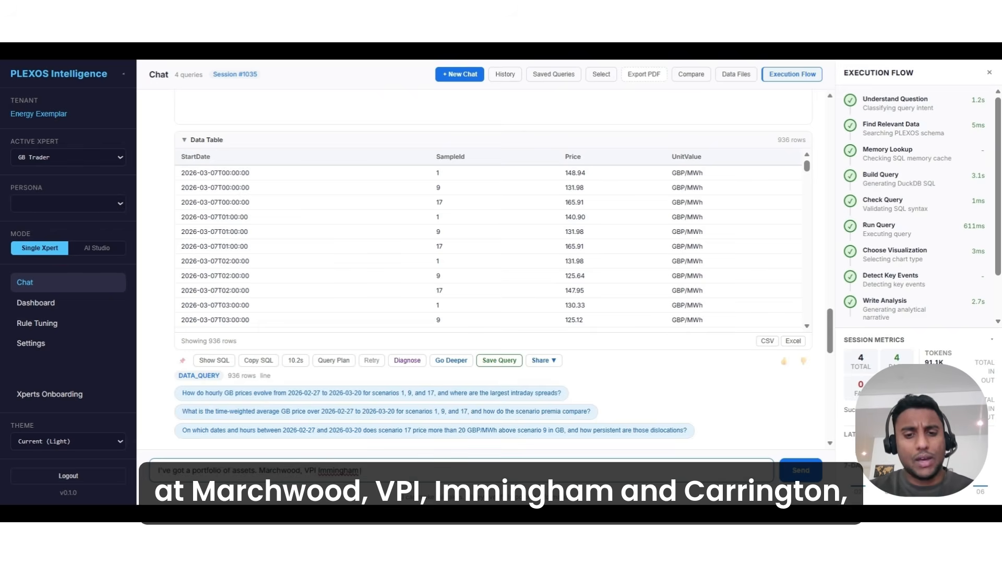
pyautogui.write(' & Carrington')
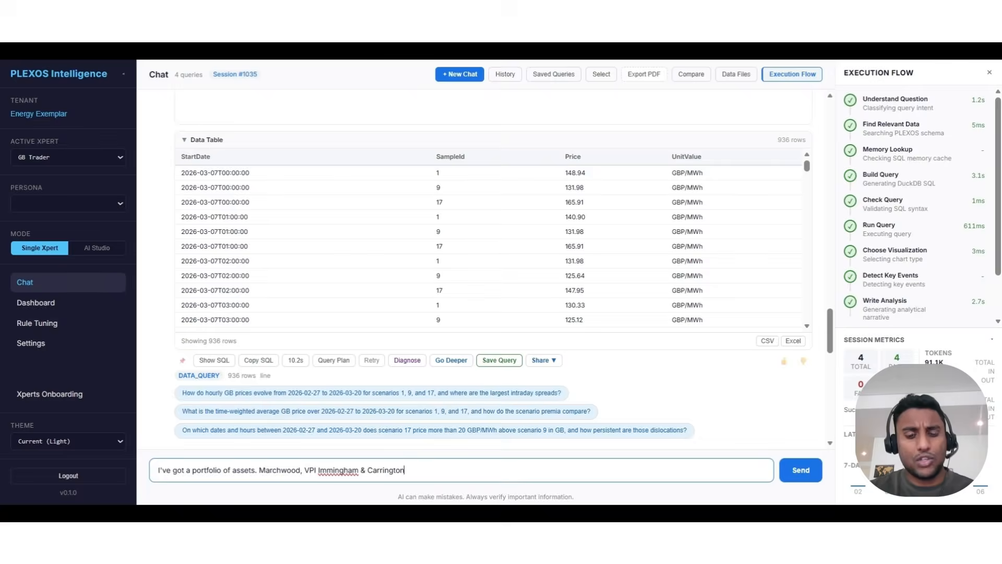
pyautogui.write(' G1. Plot unit')
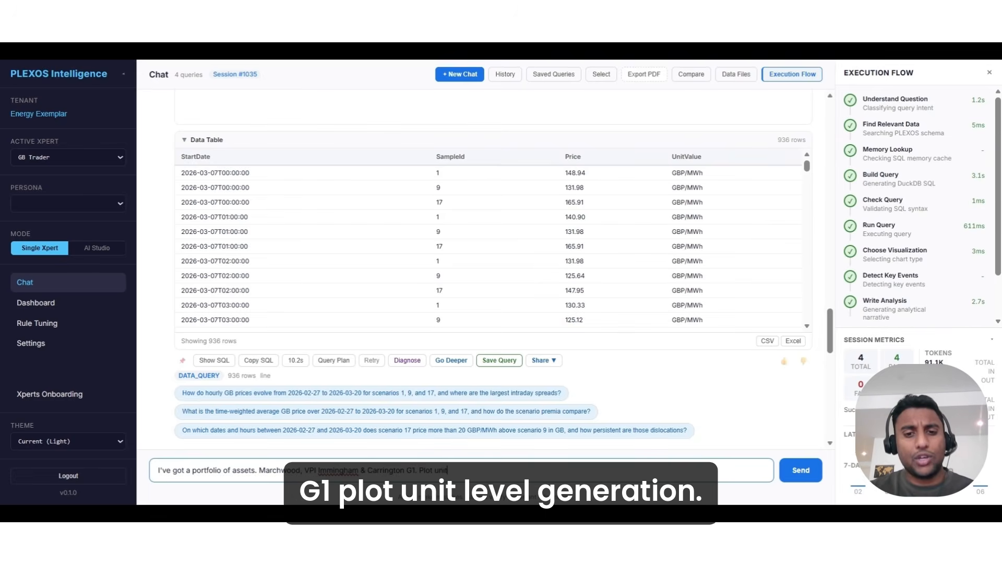
pyautogui.write('-level generation')
pyautogui.press('Return')
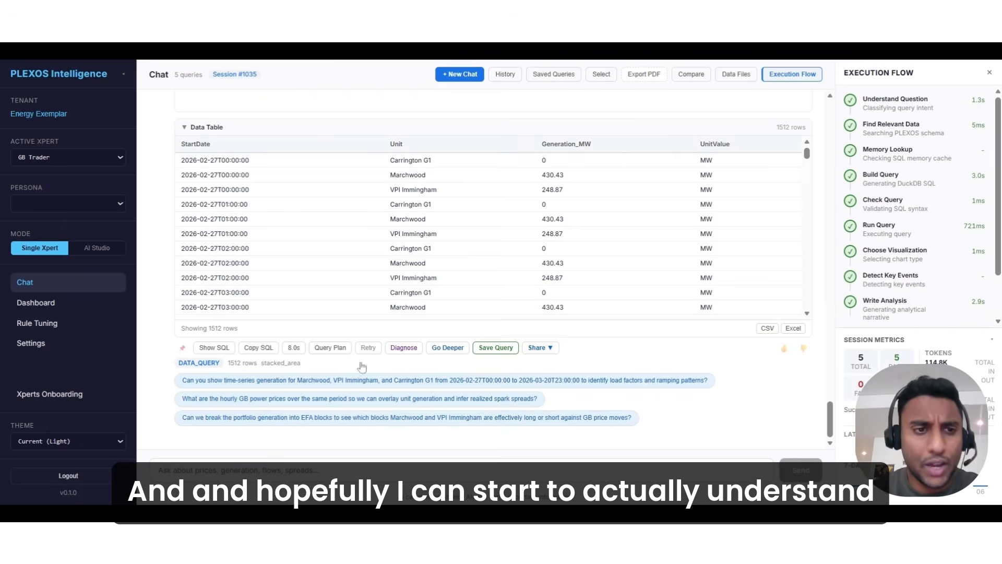
# Examine the stacked area chart of generation by unit for Marchwood, VPI Immingham and Carrington G1
pyautogui.scroll(3, 166, 228)
pyautogui.scroll(2, 166, 227)
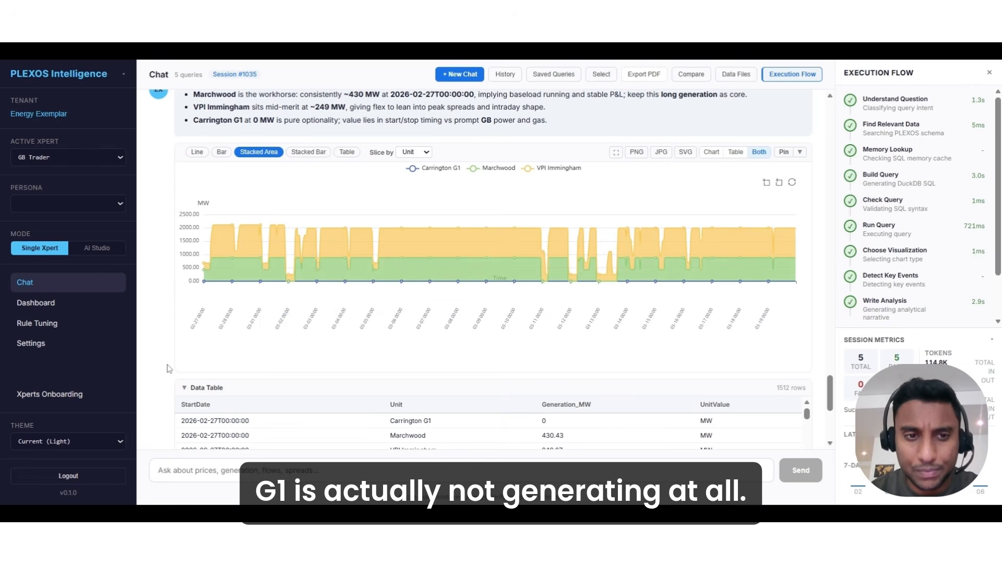
pyautogui.scroll(-1, 396, 395)
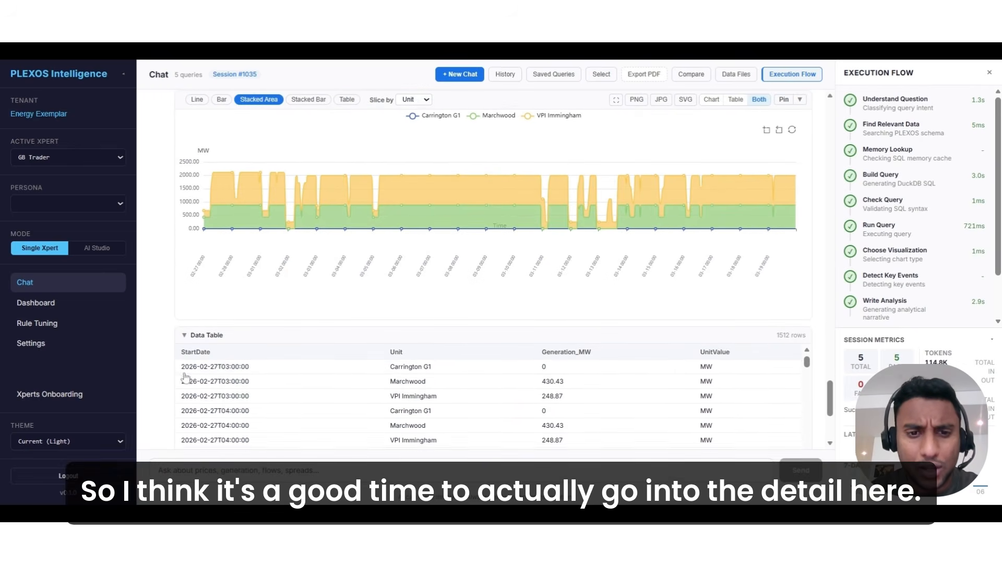
# Submit the chat query "Why is Carrington G1 not generating? Show me techno-economic parameters of this unit"
pyautogui.scroll(-3, 160, 372)
pyautogui.click(366, 470)
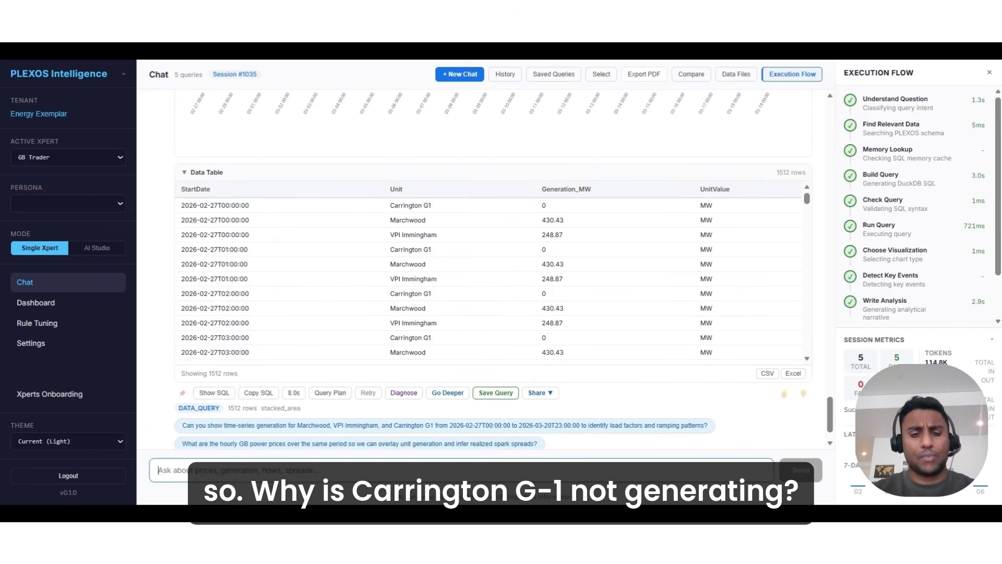
pyautogui.write('Why is Carrington G1 not ge')
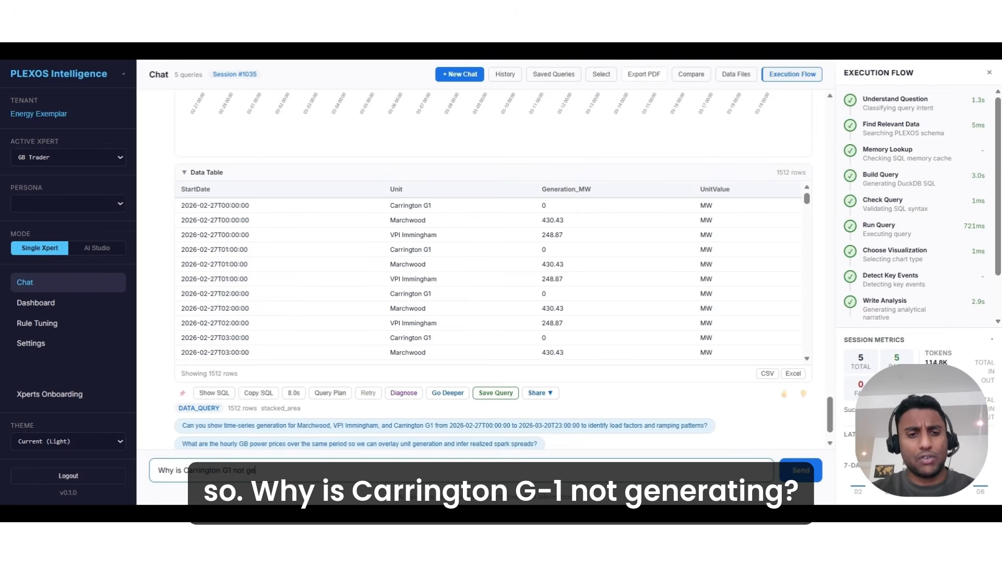
pyautogui.write('nerating? Show me')
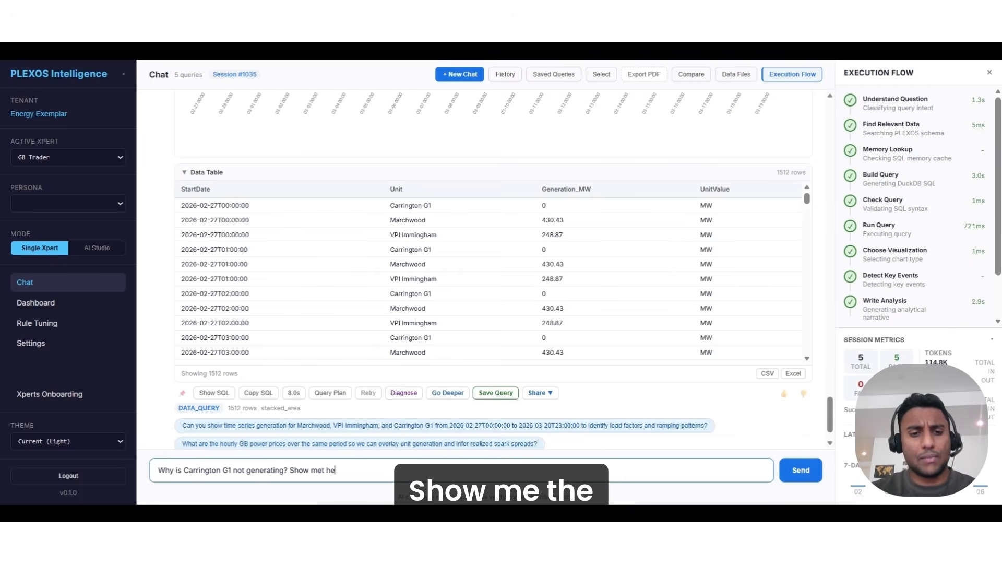
pyautogui.write(' techno-economic ')
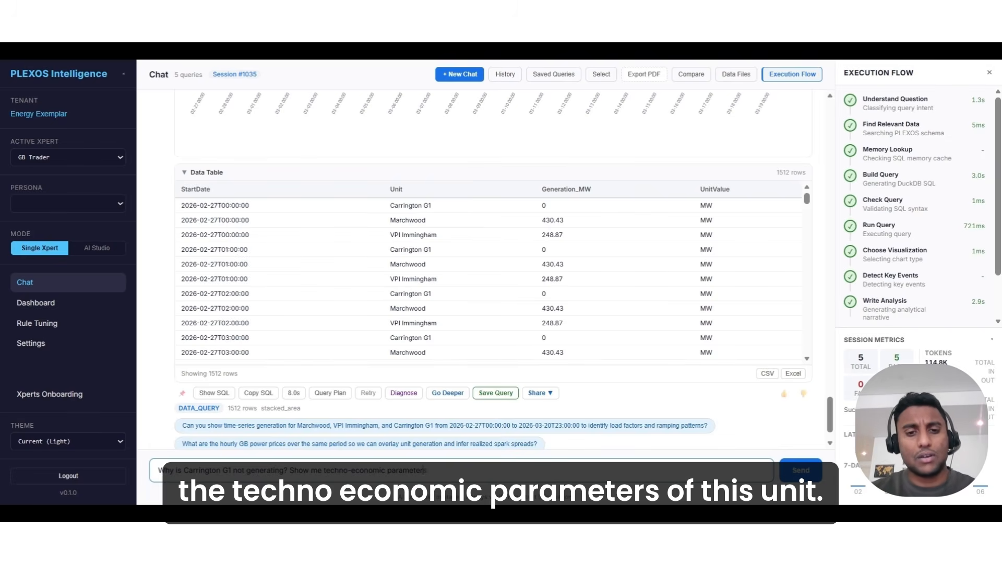
pyautogui.write('parameters of this unit')
pyautogui.press('Return')
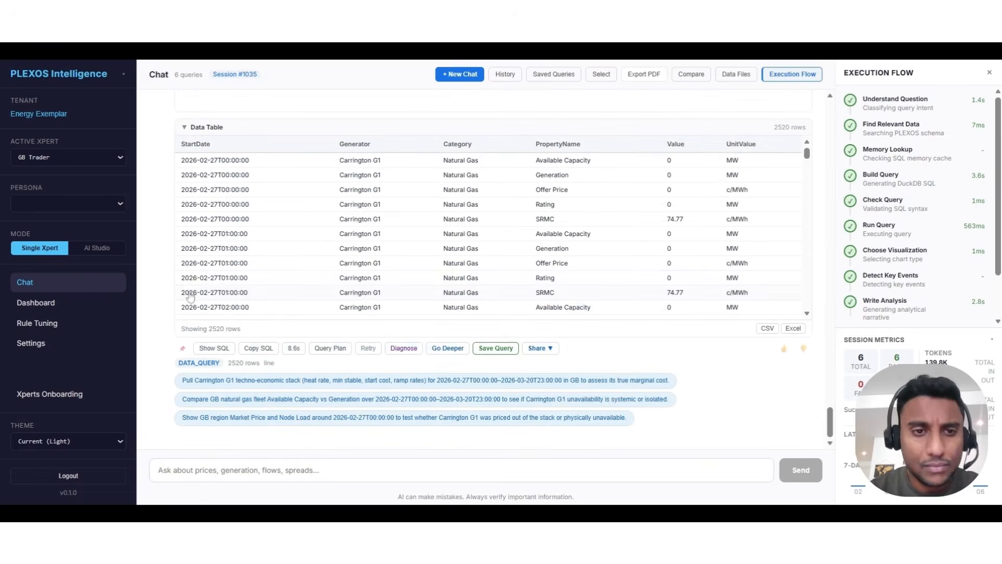
# Review the Carrington G1 property values in the data table and the line chart above it
pyautogui.scroll(4, 159, 283)
pyautogui.scroll(-3, 161, 284)
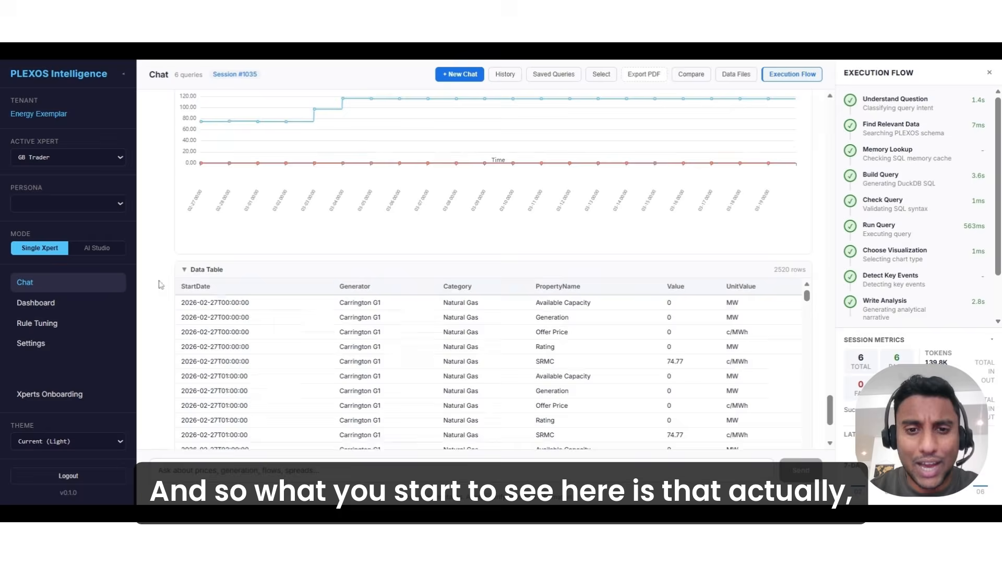
pyautogui.scroll(-3, 553, 319)
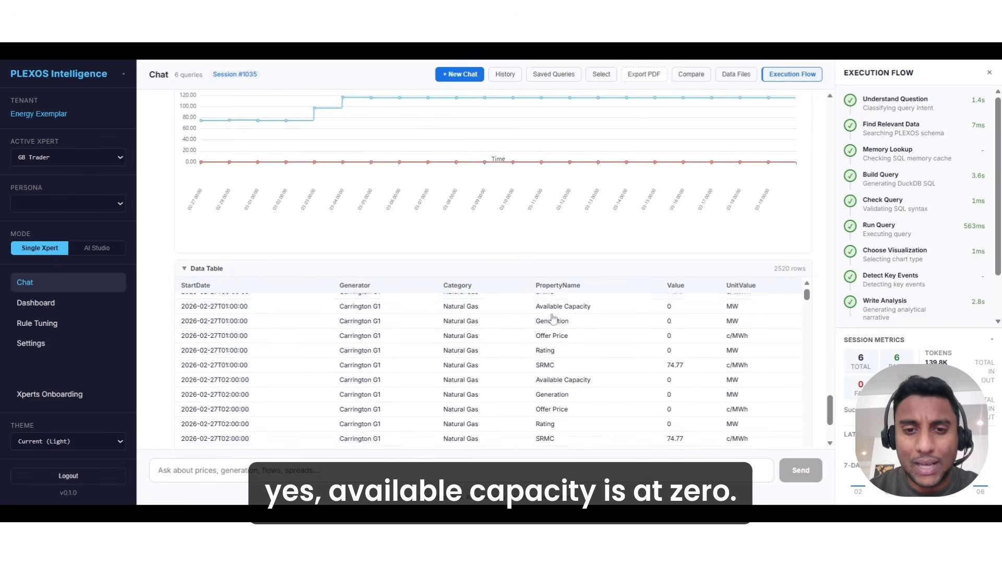
pyautogui.scroll(5, 157, 200)
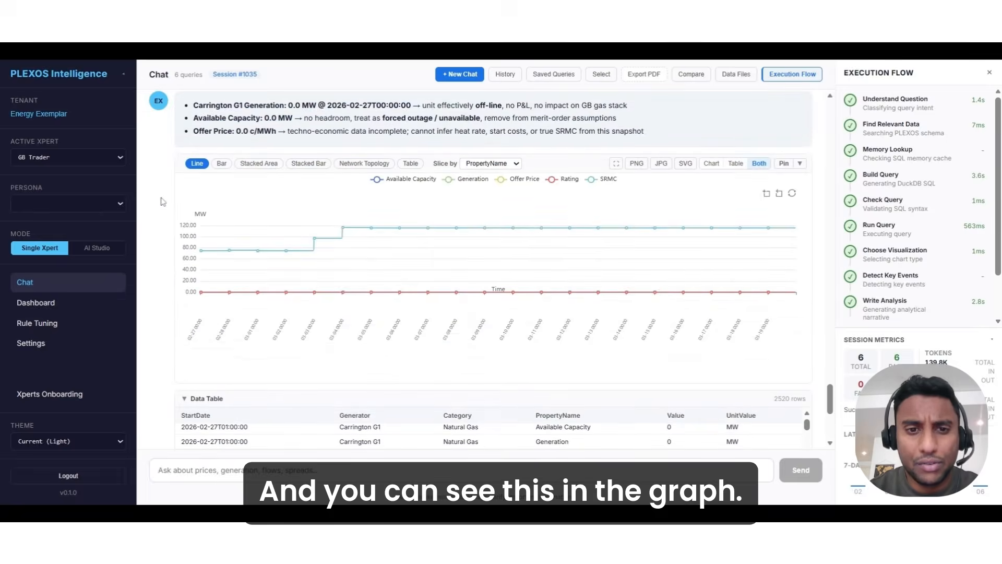
# Check the Available Capacity series by toggling it in the Carrington G1 chart, and highlight "unit effectively off-line," in the written analysis
pyautogui.click(414, 179)
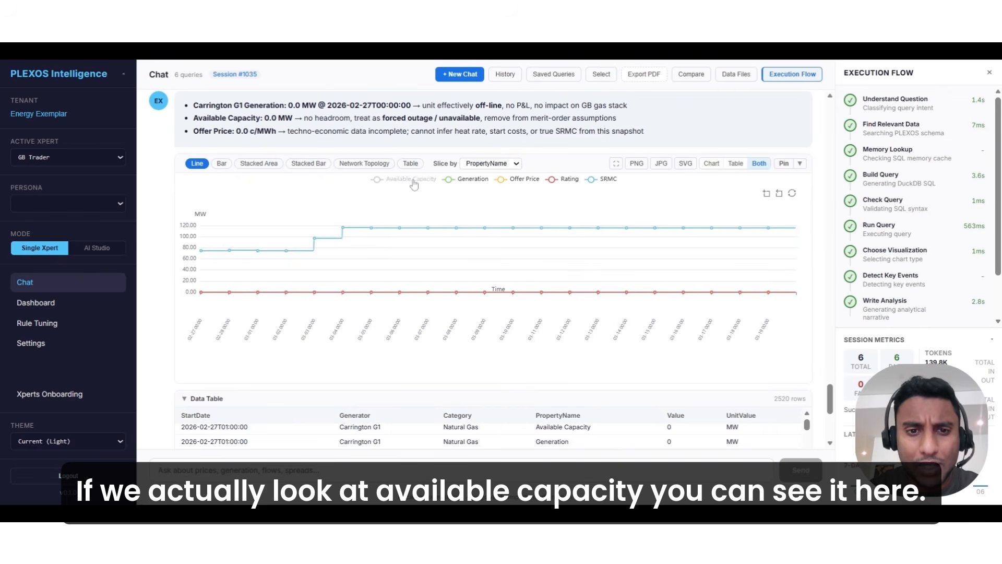
pyautogui.click(414, 179)
pyautogui.moveTo(214, 294)
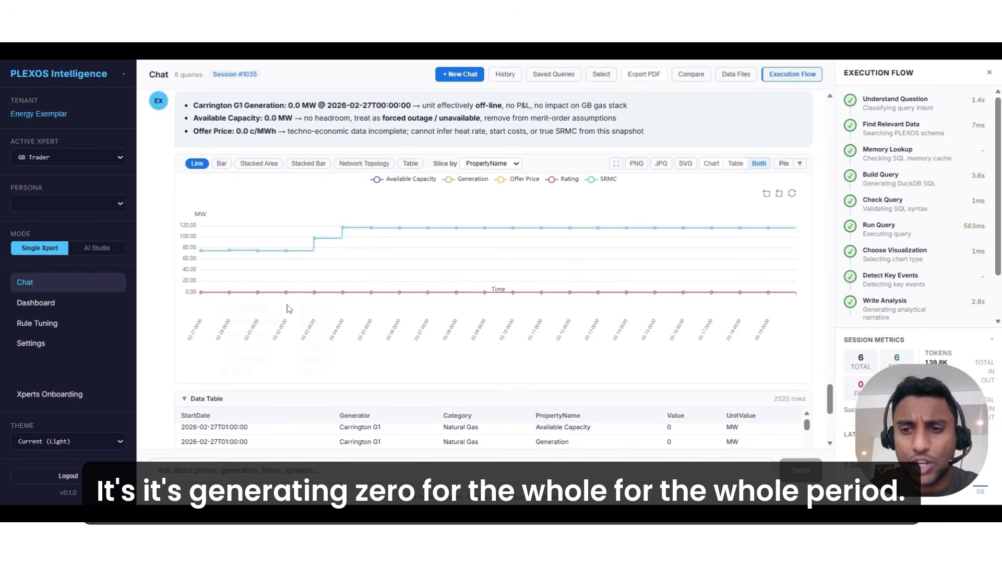
pyautogui.scroll(1, 148, 284)
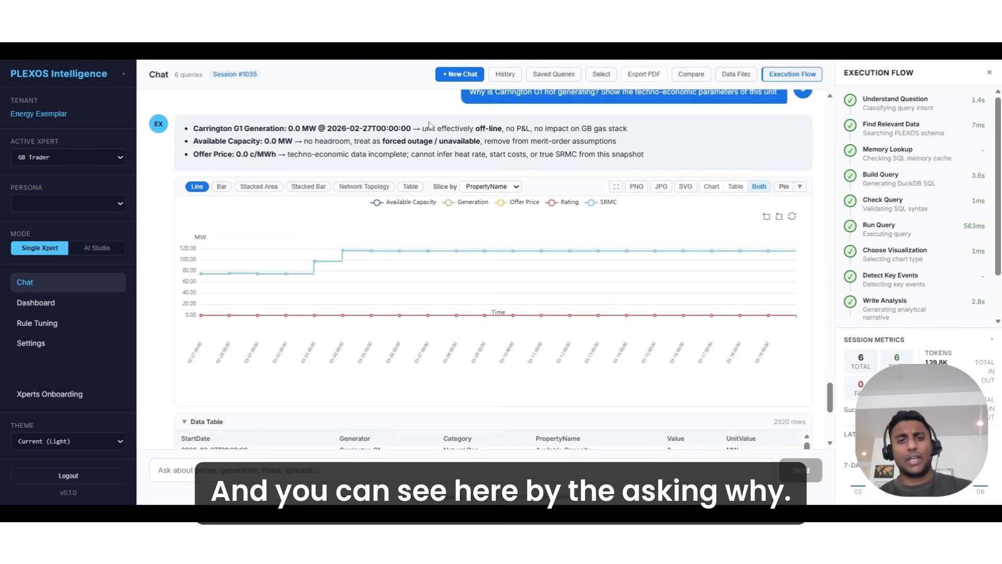
pyautogui.moveTo(423, 128); pyautogui.dragTo(502, 128)
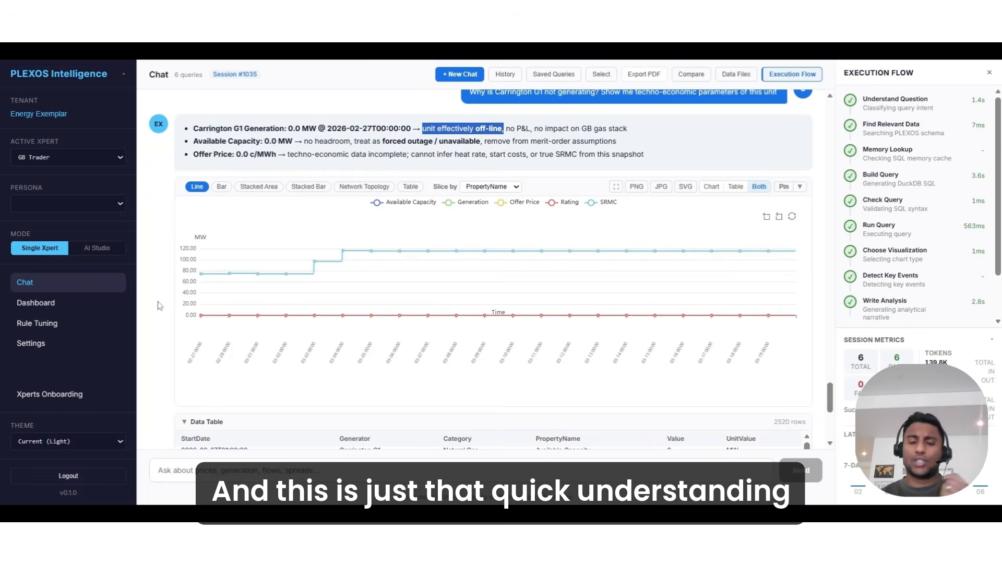
# Show the SQL behind the Carrington G1 answer and read through the whole query
pyautogui.scroll(-2, 160, 306)
pyautogui.scroll(1, 160, 305)
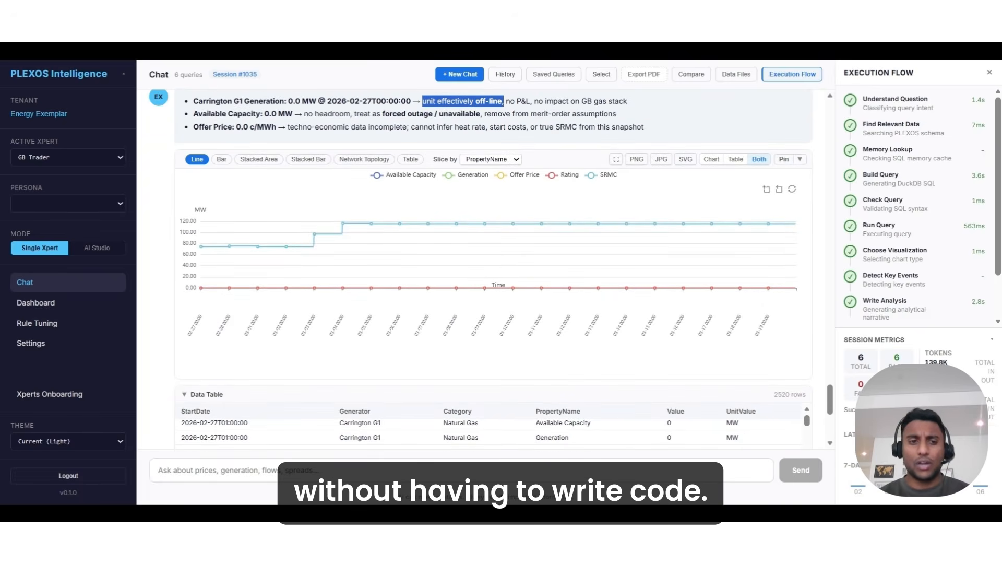
pyautogui.scroll(-5, 202, 340)
pyautogui.click(209, 346)
pyautogui.scroll(-4, 153, 330)
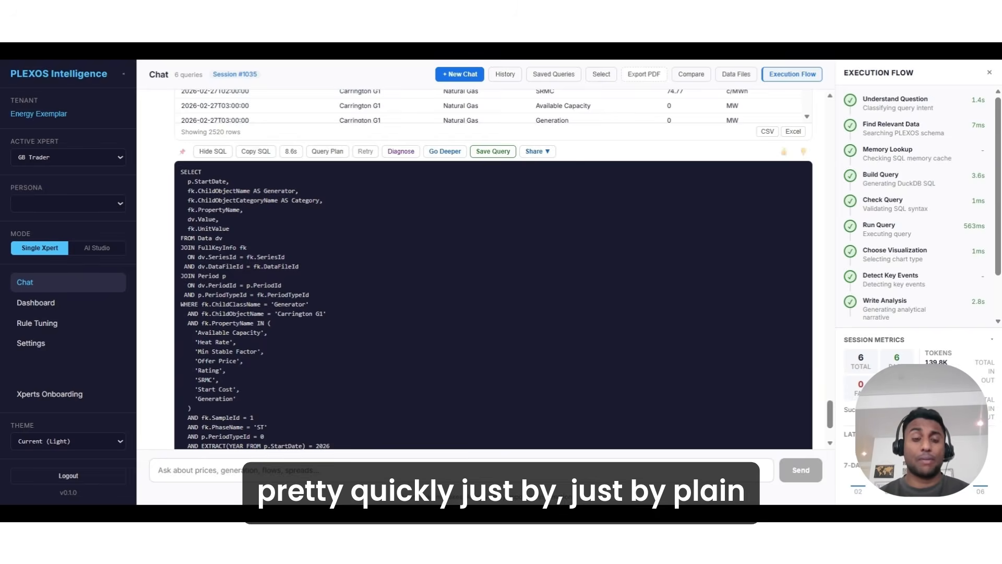
pyautogui.scroll(-2, 494, 269)
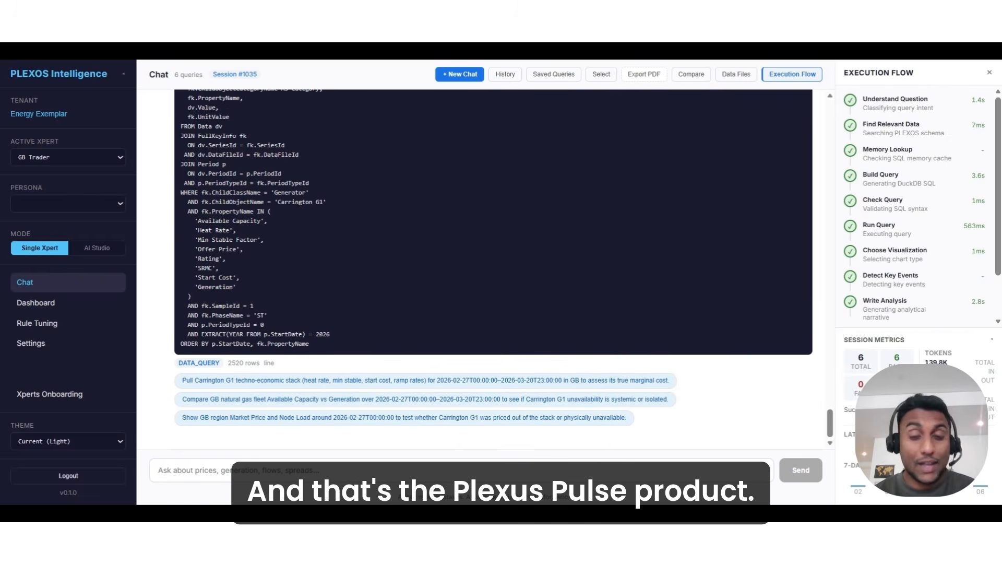